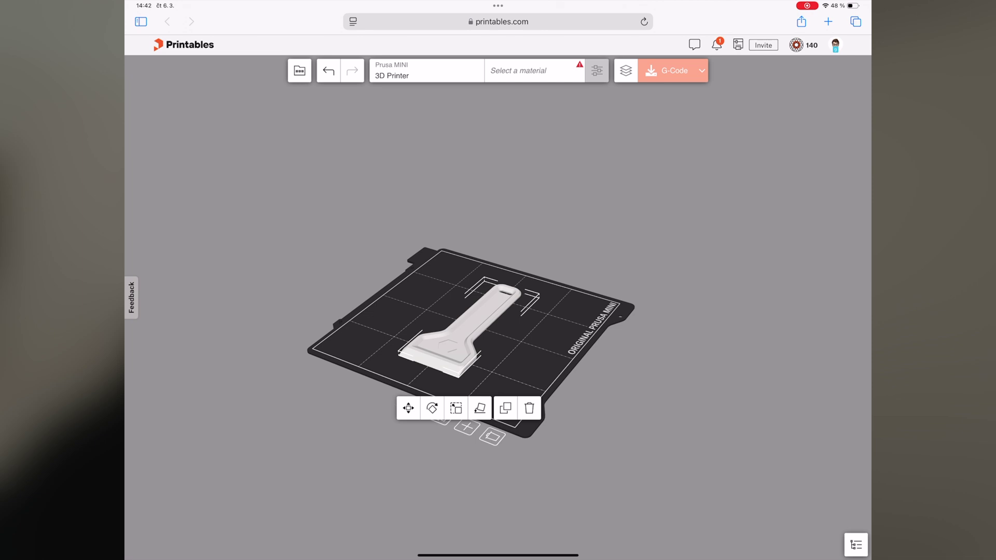
# Remove the scraper model from the print bed.
pyautogui.click(407, 408)
pyautogui.moveTo(460, 327)
pyautogui.mouseDown()
pyautogui.moveTo(440, 323)
pyautogui.moveTo(428, 342)
pyautogui.mouseUp()
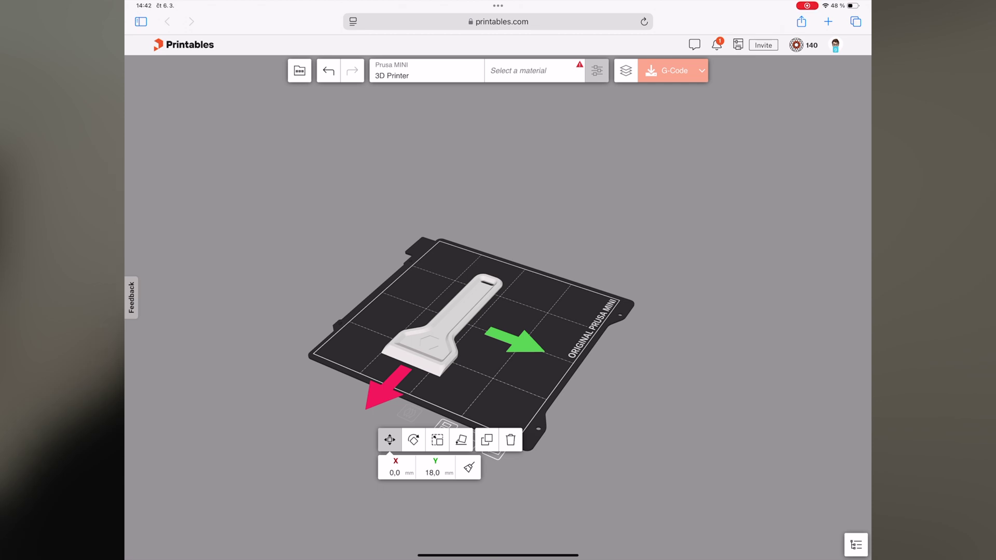
pyautogui.click(394, 469)
pyautogui.press('Return')
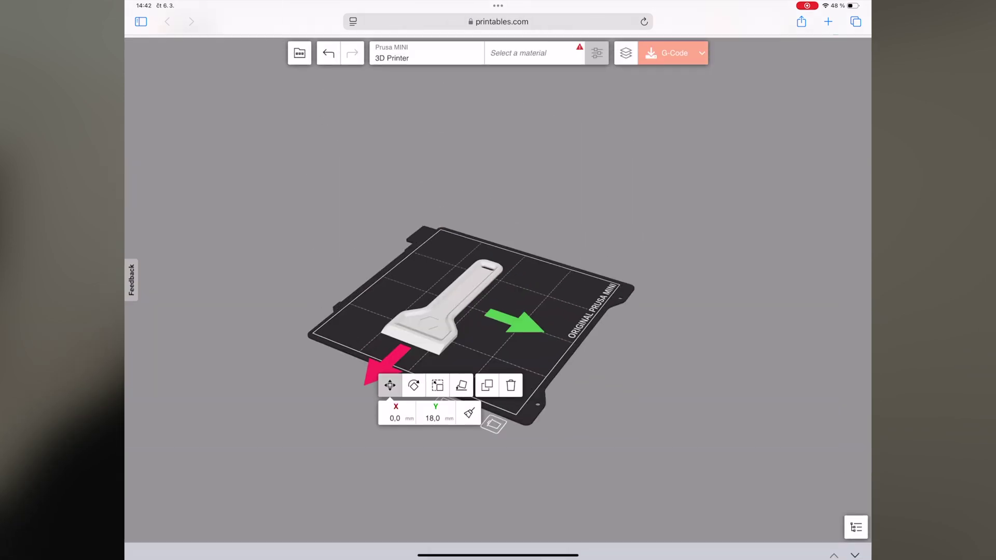
pyautogui.click(511, 403)
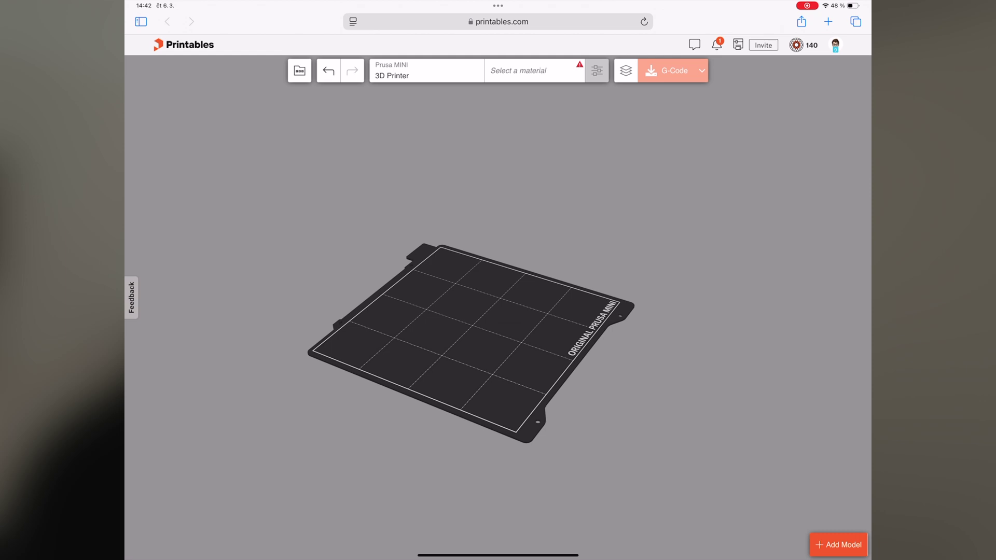
# Set the filament to Generic PLA in Pink, then switch to Shapr3D.
pyautogui.click(521, 71)
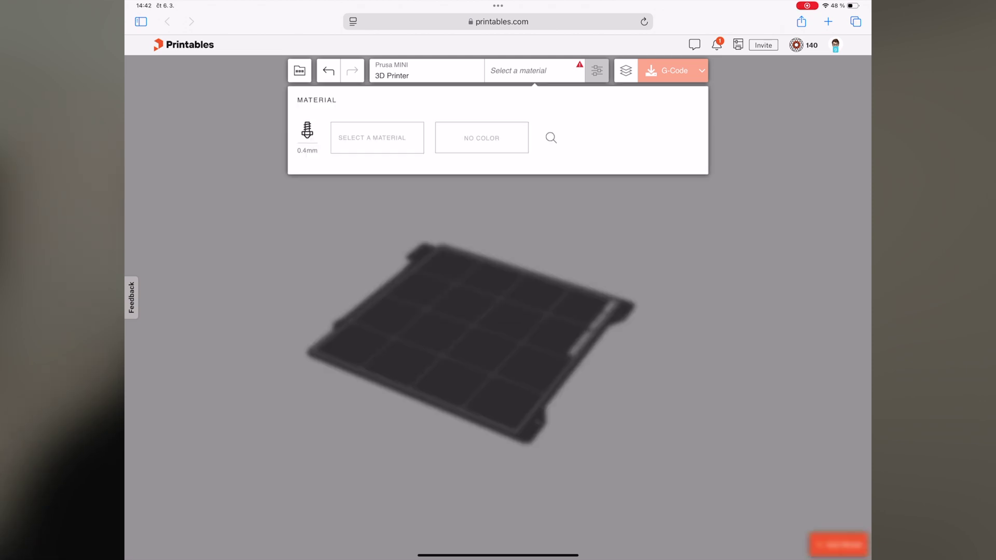
pyautogui.click(377, 138)
pyautogui.click(312, 174)
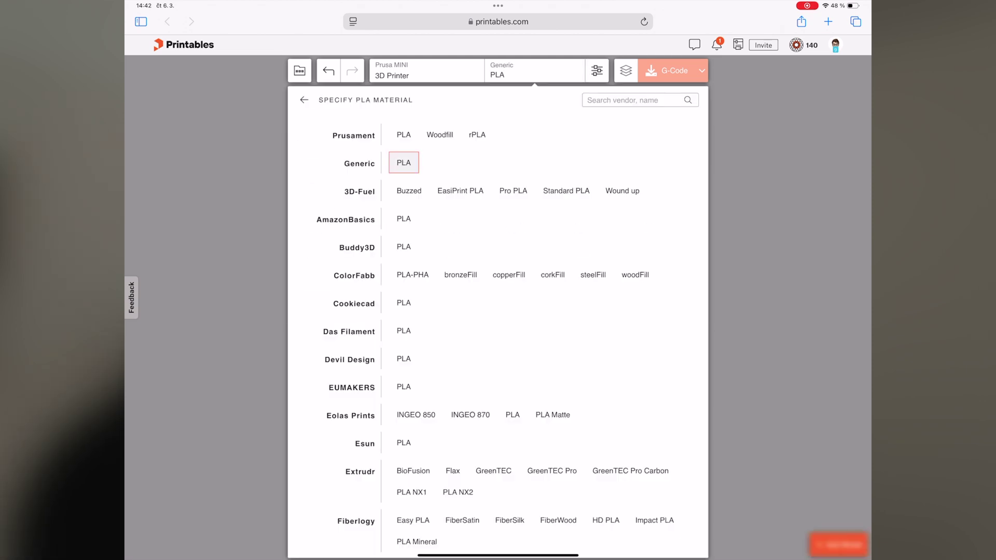
pyautogui.click(404, 163)
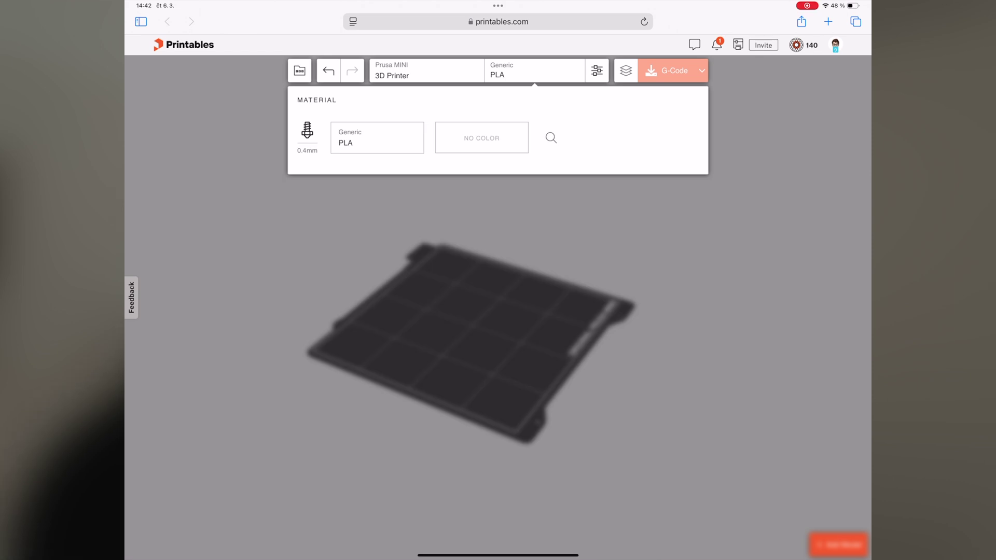
pyautogui.click(482, 138)
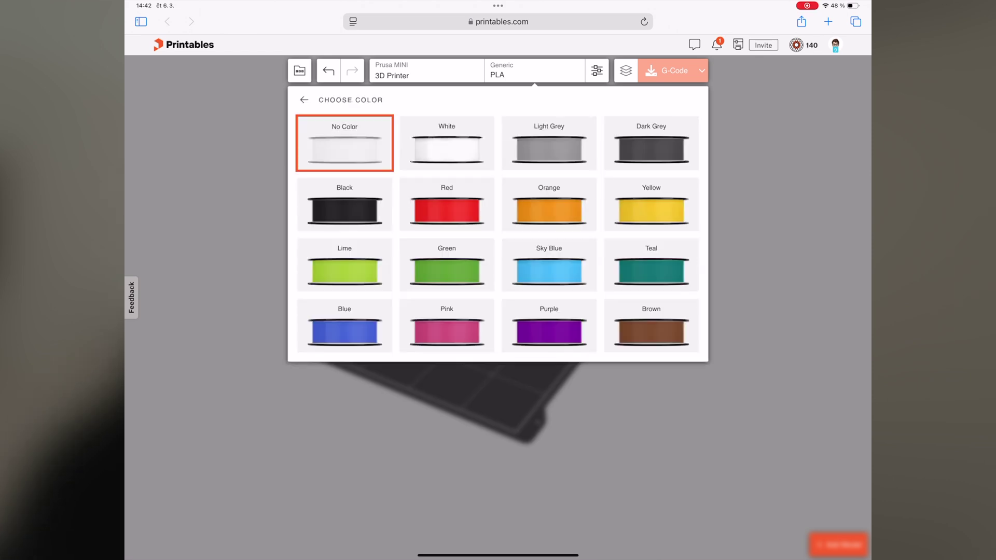
pyautogui.click(447, 327)
pyautogui.press('Escape')
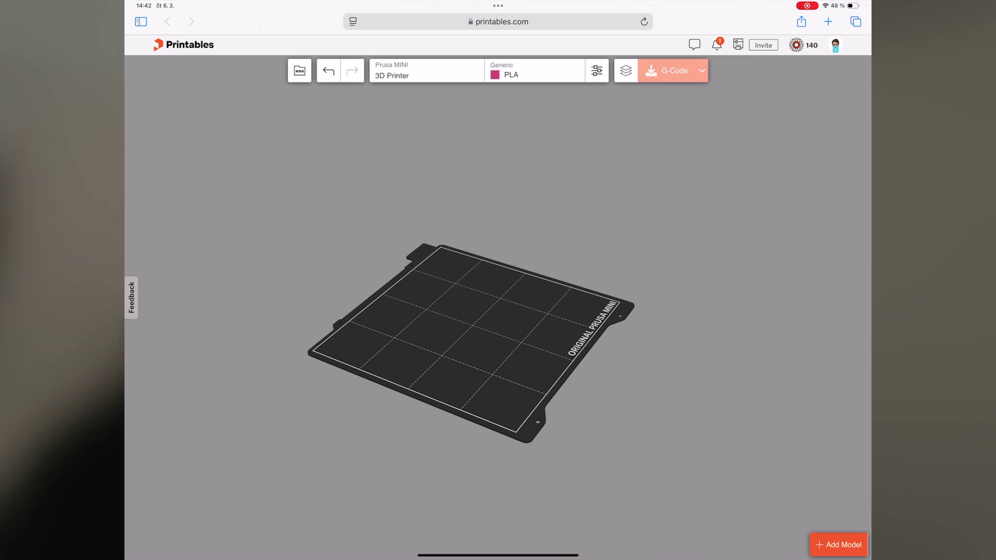
pyautogui.moveTo(498, 554); pyautogui.dragTo(498, 405)
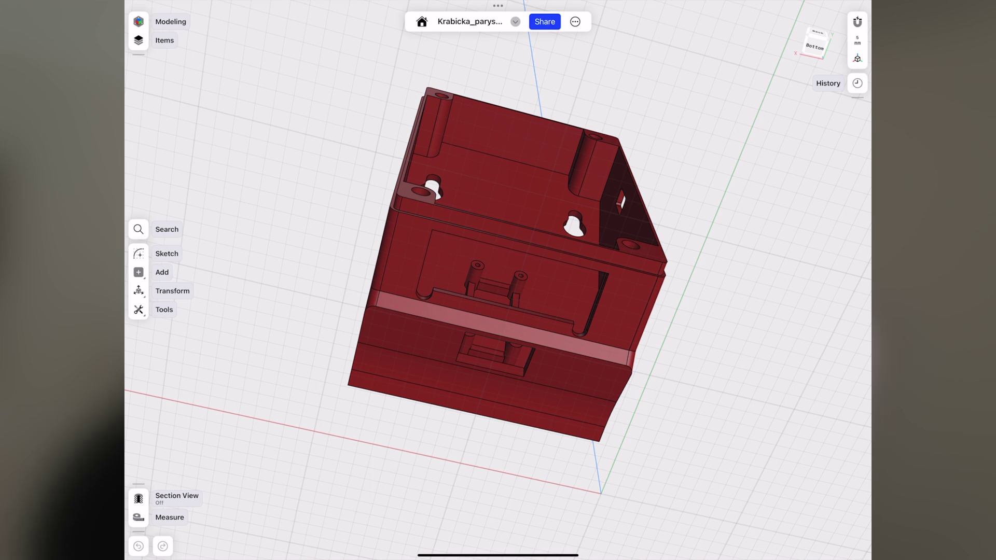
# Export the Shapr3D box enclosure project in STL format.
pyautogui.click(544, 20)
pyautogui.click(585, 49)
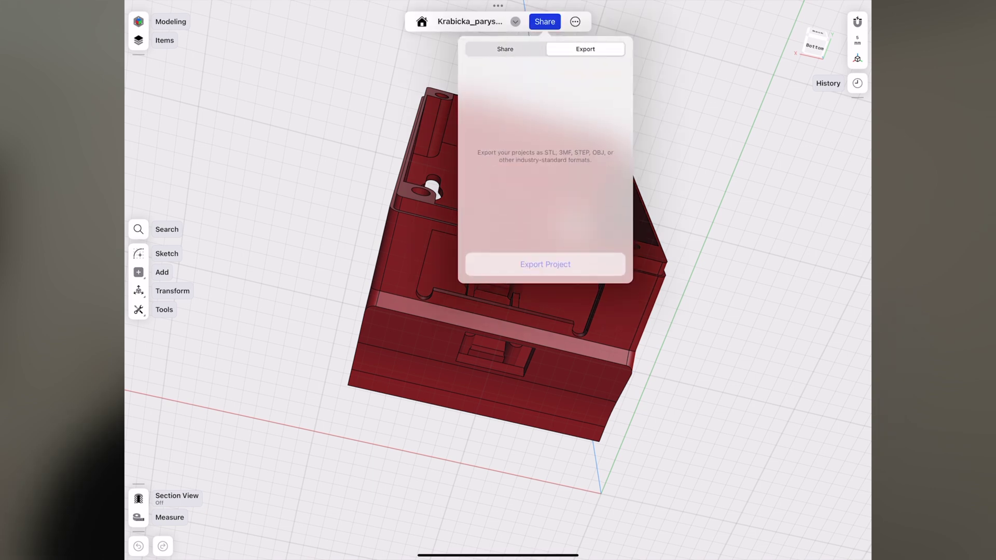
pyautogui.click(544, 264)
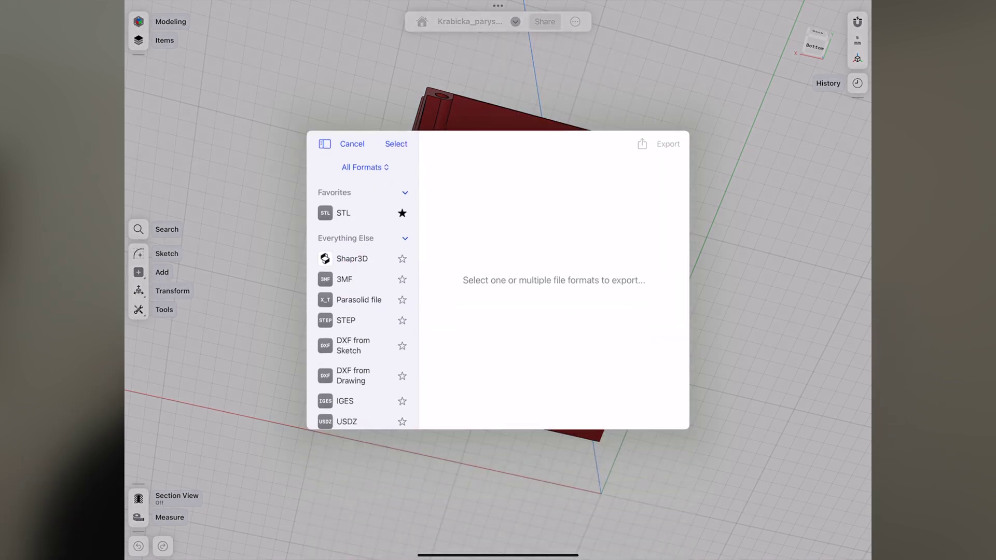
pyautogui.click(343, 212)
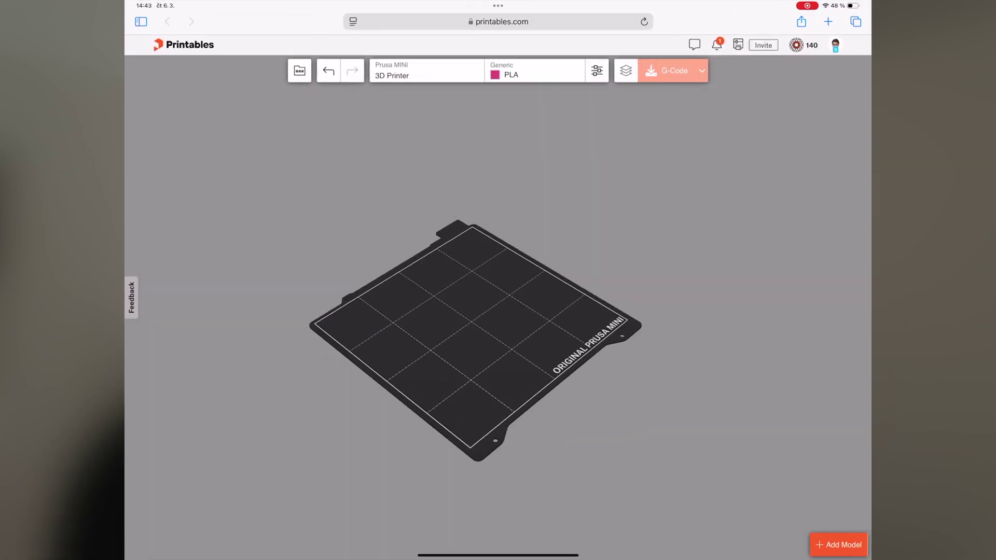
# Look over the print settings and saved projects list without changing anything.
pyautogui.click(597, 71)
pyautogui.press('Escape')
pyautogui.click(298, 71)
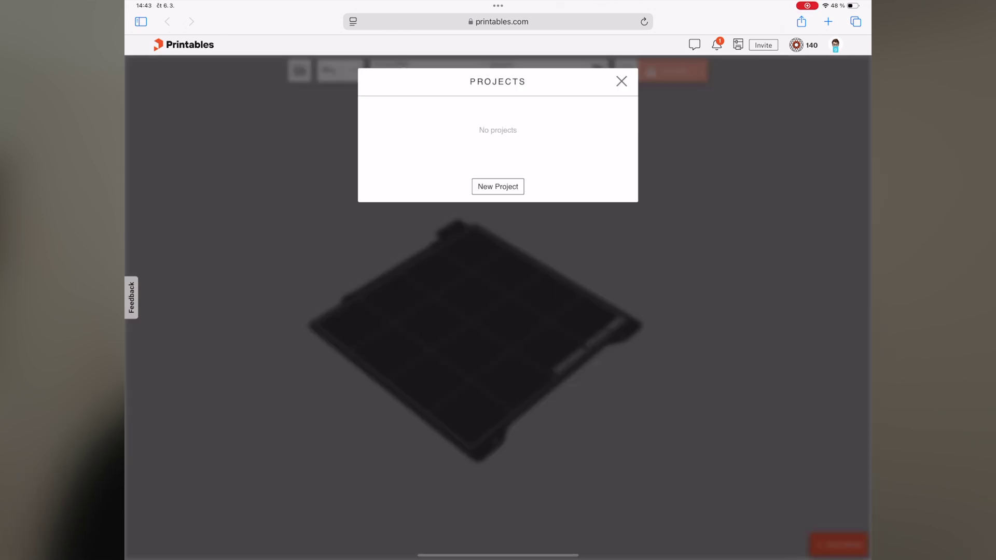
pyautogui.press('Escape')
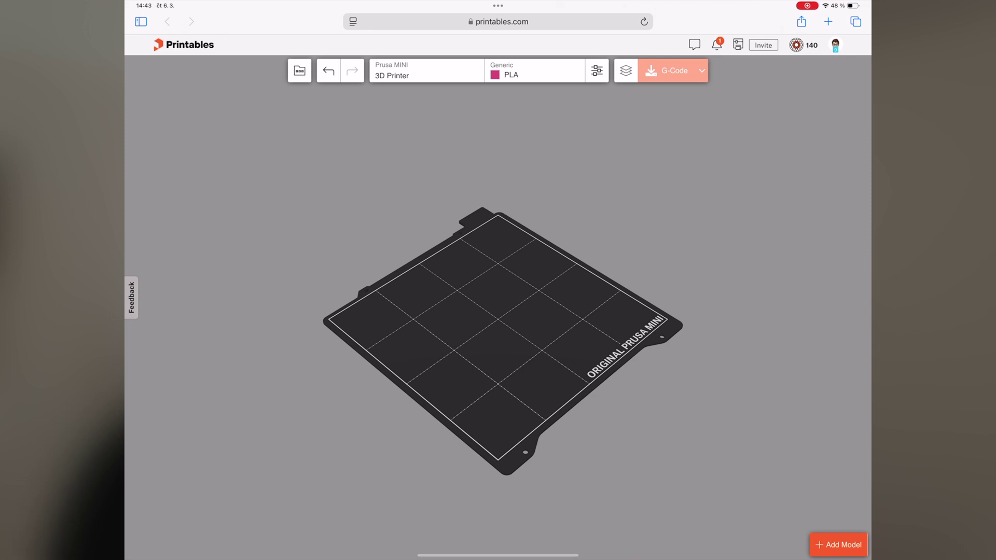
# Upload Krabicka_parys_v2 2.stl from the Stahování folder onto the bed.
pyautogui.click(839, 545)
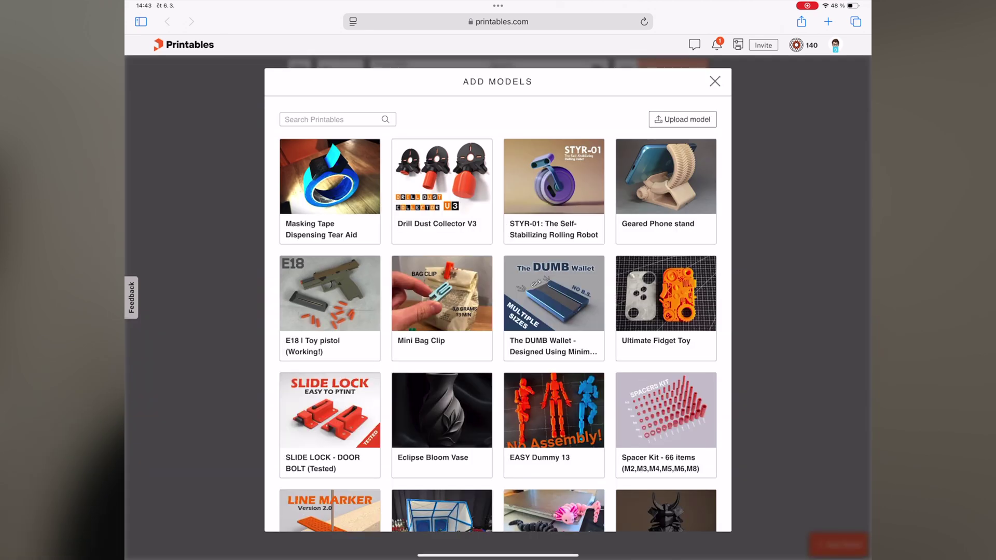
pyautogui.click(683, 119)
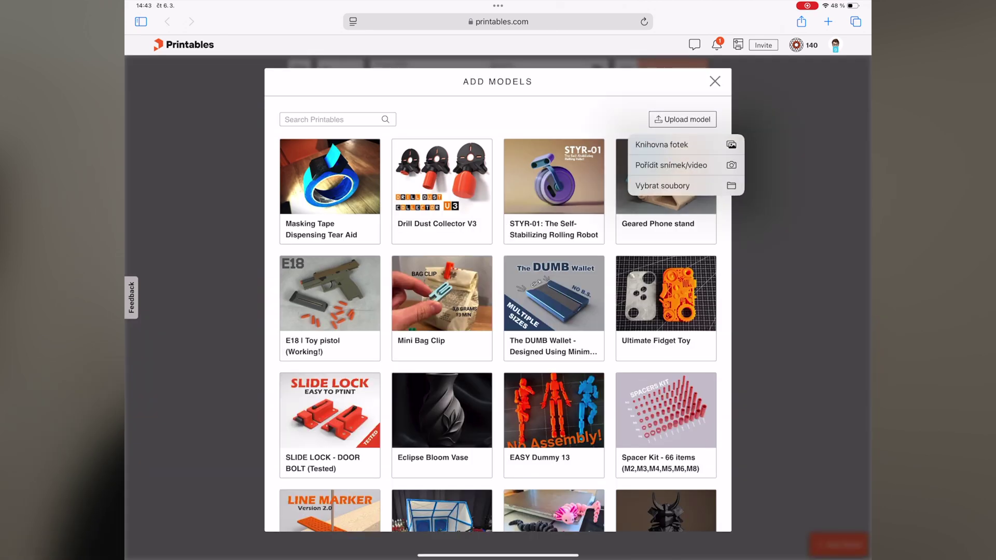
pyautogui.click(662, 185)
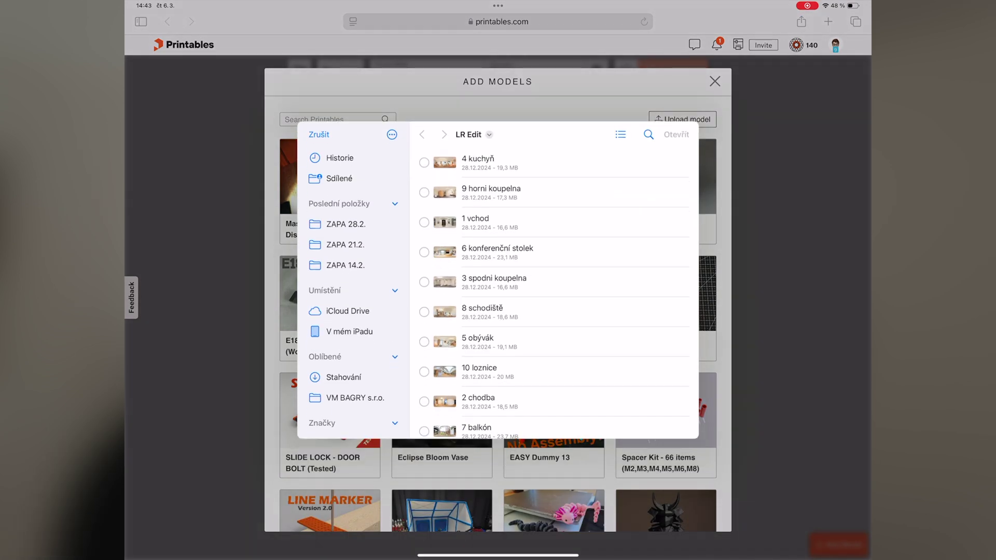
pyautogui.click(344, 377)
pyautogui.click(506, 162)
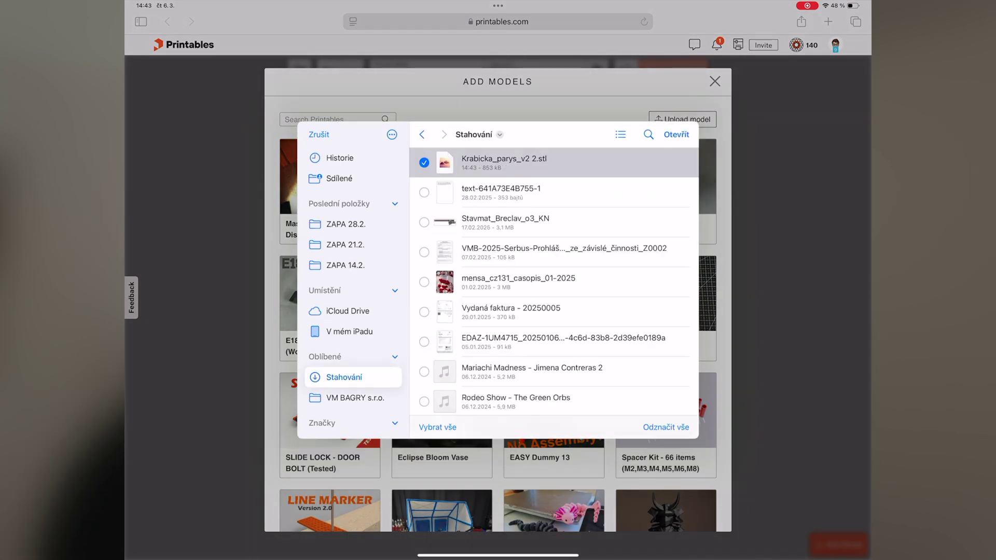
pyautogui.click(676, 134)
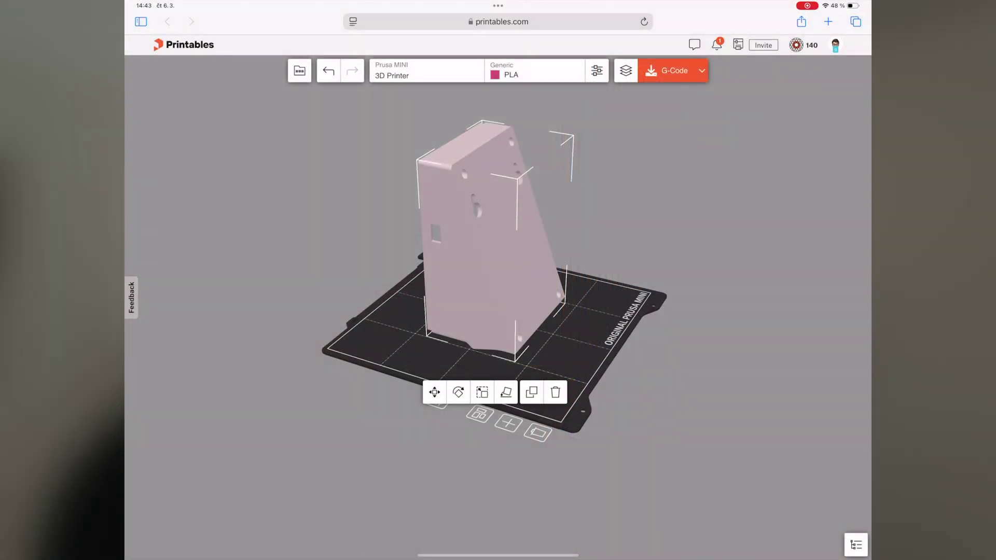
# Lay the enclosure flat on its base, check it, and slice it (5h 21m 12s, 85.00 g).
pyautogui.click(483, 234)
pyautogui.click(506, 392)
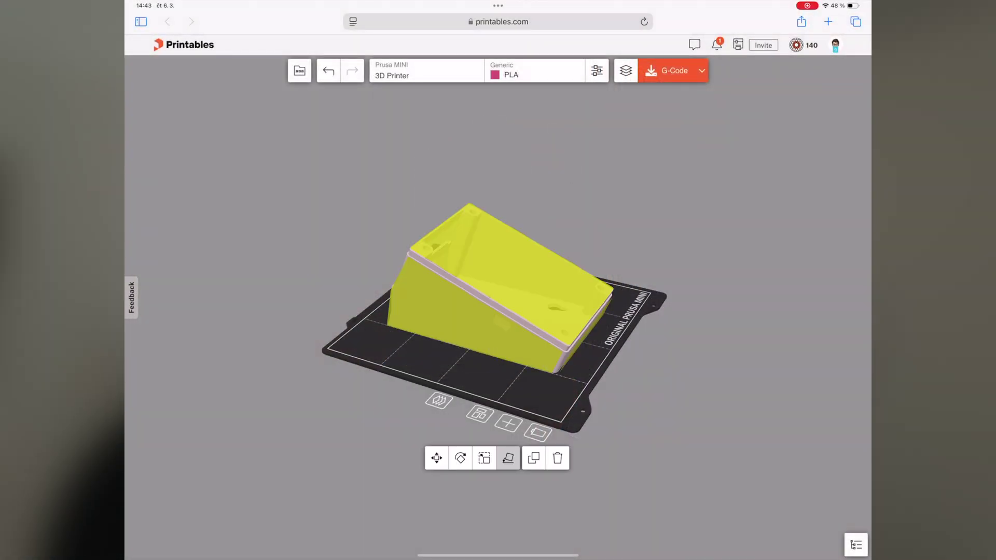
pyautogui.press('f')
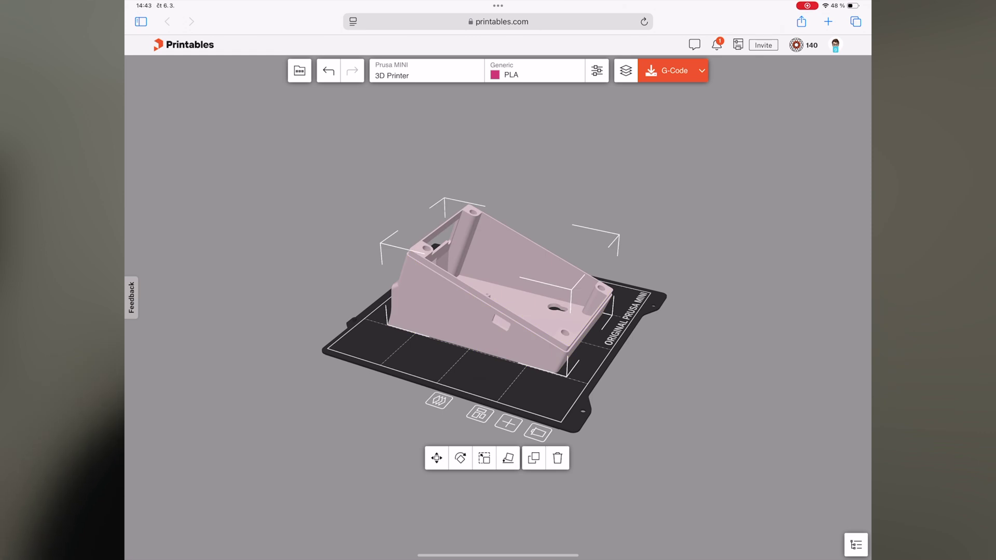
pyautogui.moveTo(498, 234)
pyautogui.mouseDown()
pyautogui.moveTo(498, 351)
pyautogui.moveTo(499, 195)
pyautogui.mouseUp()
pyautogui.moveTo(499, 234)
pyautogui.mouseDown()
pyautogui.moveTo(498, 295)
pyautogui.moveTo(468, 335)
pyautogui.moveTo(529, 336)
pyautogui.moveTo(483, 343)
pyautogui.moveTo(467, 296)
pyautogui.moveTo(436, 281)
pyautogui.mouseUp()
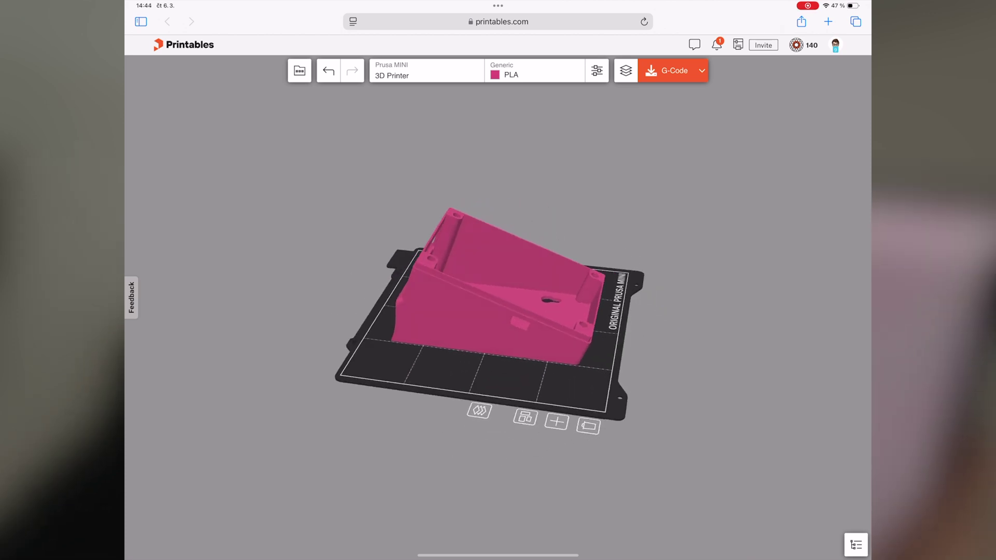
pyautogui.moveTo(499, 311); pyautogui.dragTo(460, 257)
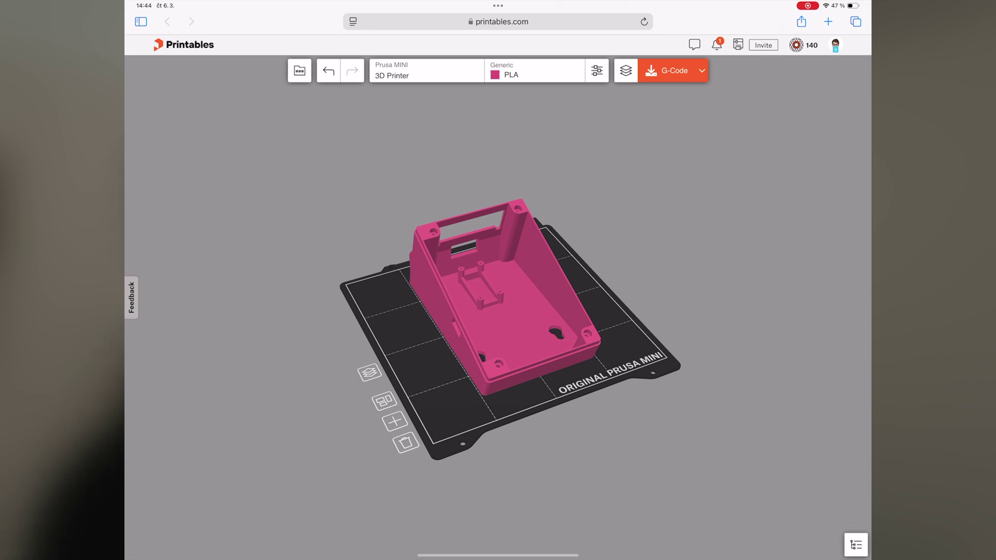
pyautogui.click(674, 71)
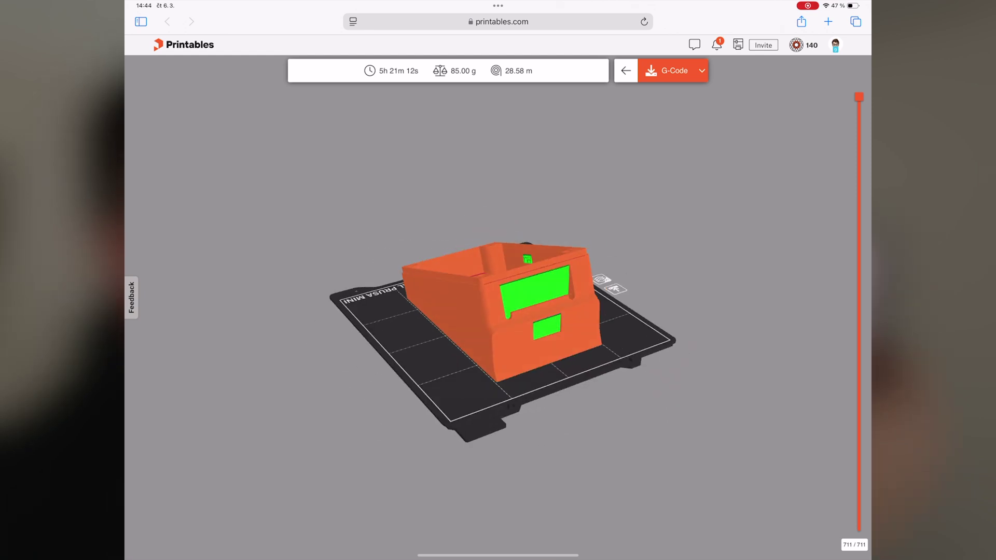
# Scrub the layer slider through the sliced enclosure, then bring up the G-code download options.
pyautogui.moveTo(859, 97); pyautogui.dragTo(860, 473)
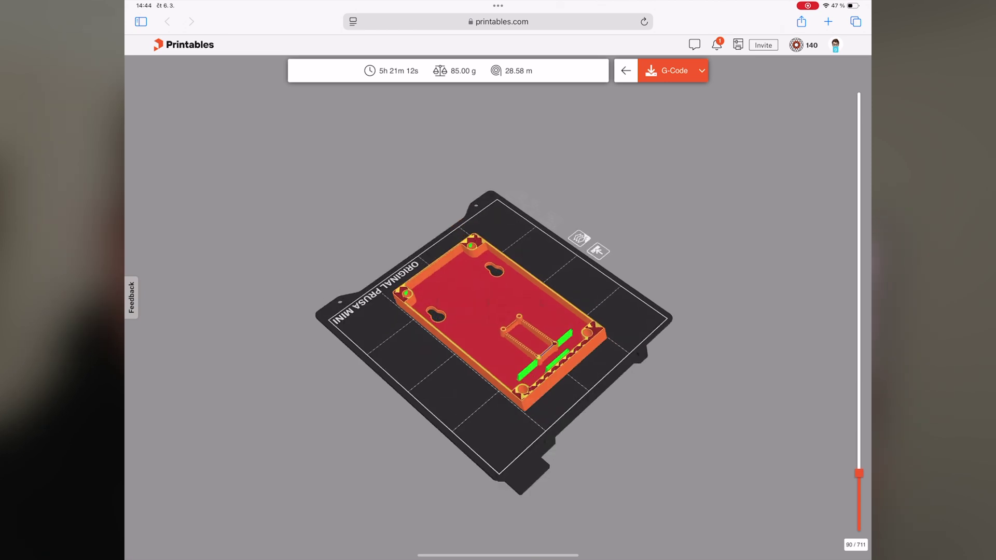
pyautogui.scroll(5, 498, 327)
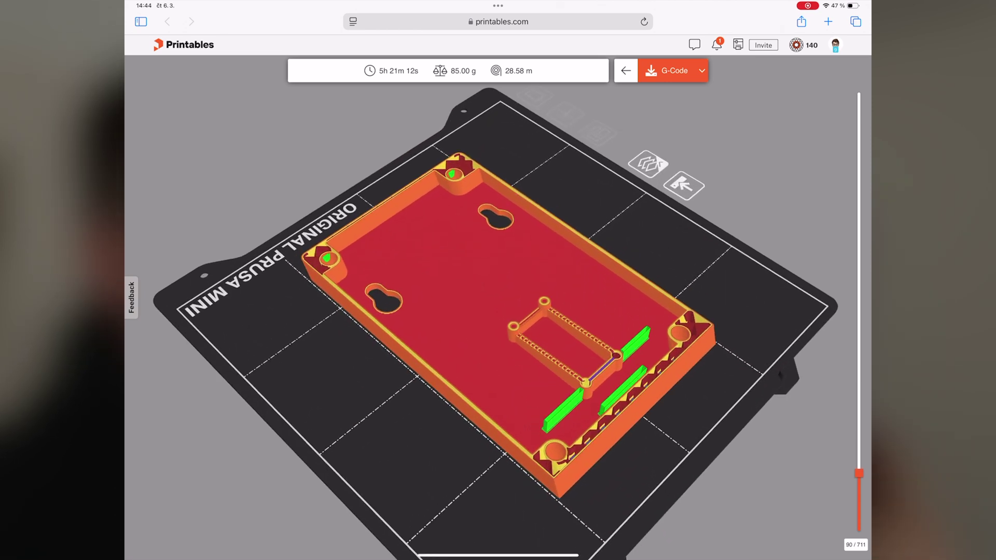
pyautogui.moveTo(860, 473)
pyautogui.mouseDown()
pyautogui.moveTo(859, 142)
pyautogui.moveTo(859, 233)
pyautogui.mouseUp()
pyautogui.click(701, 70)
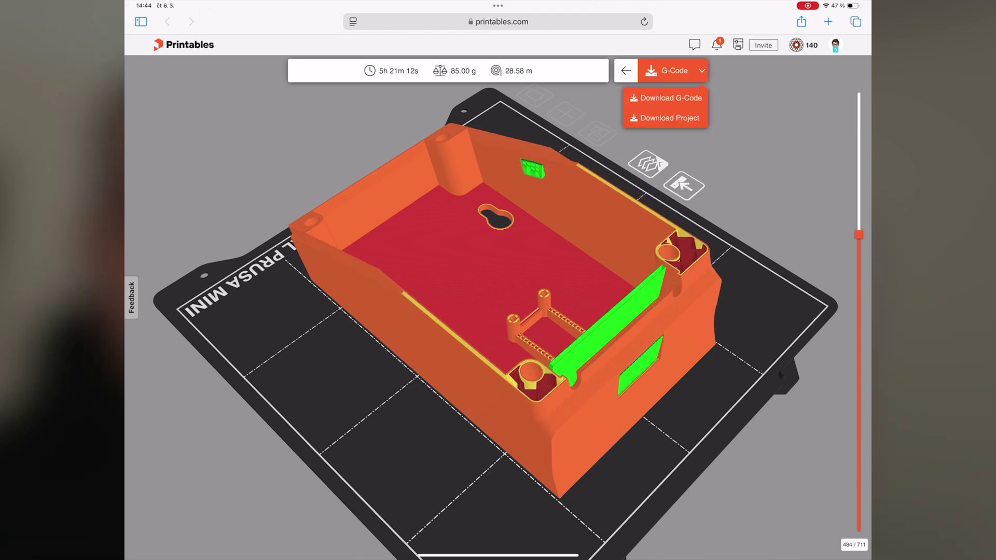